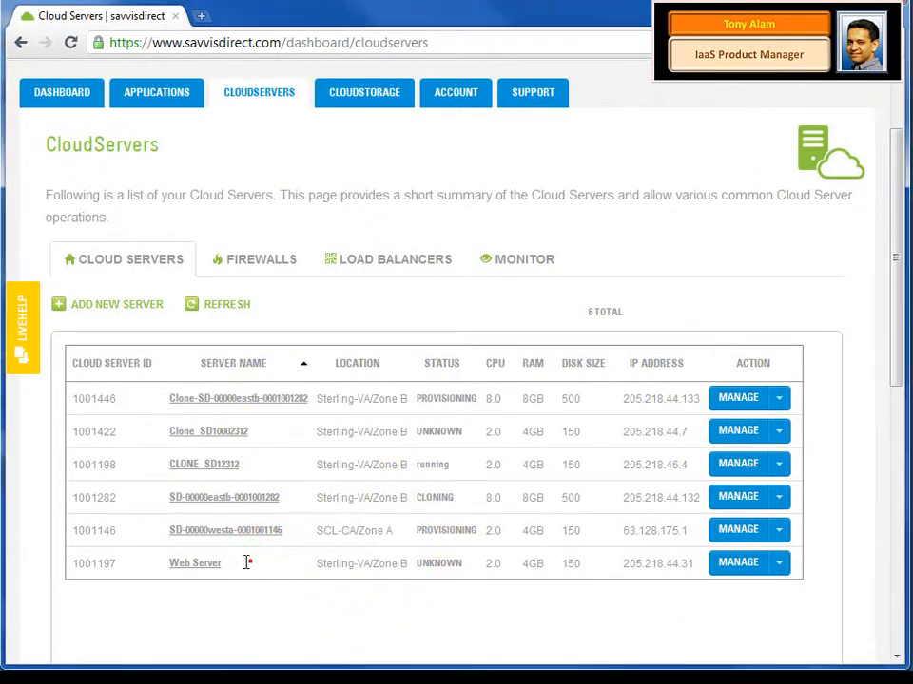
{"action": "left_click_drag", "start_coordinate": [246, 562], "coordinate": [175, 562]}
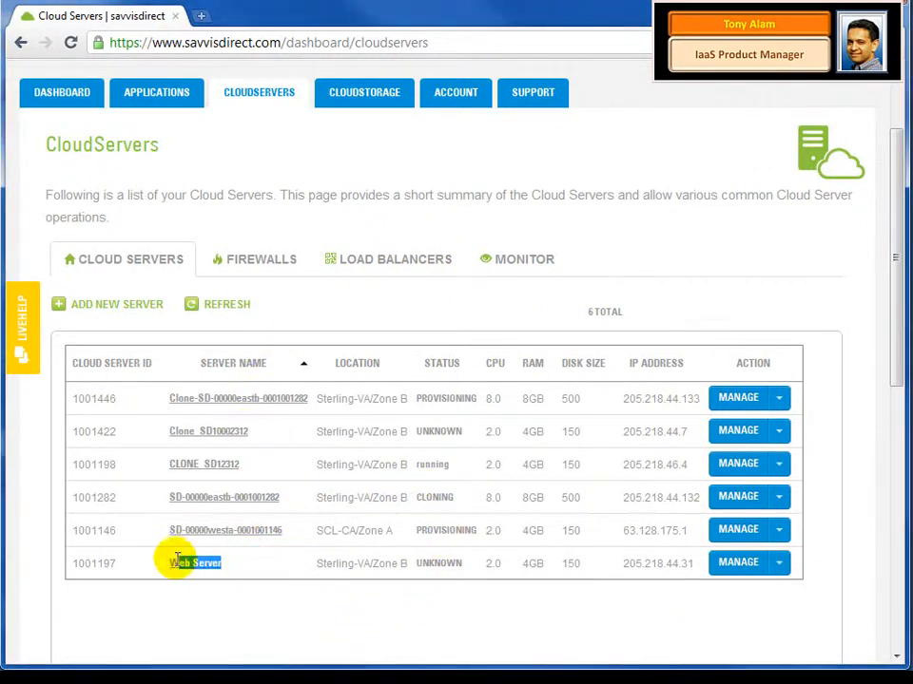
{"action": "left_click", "coordinate": [250, 569]}
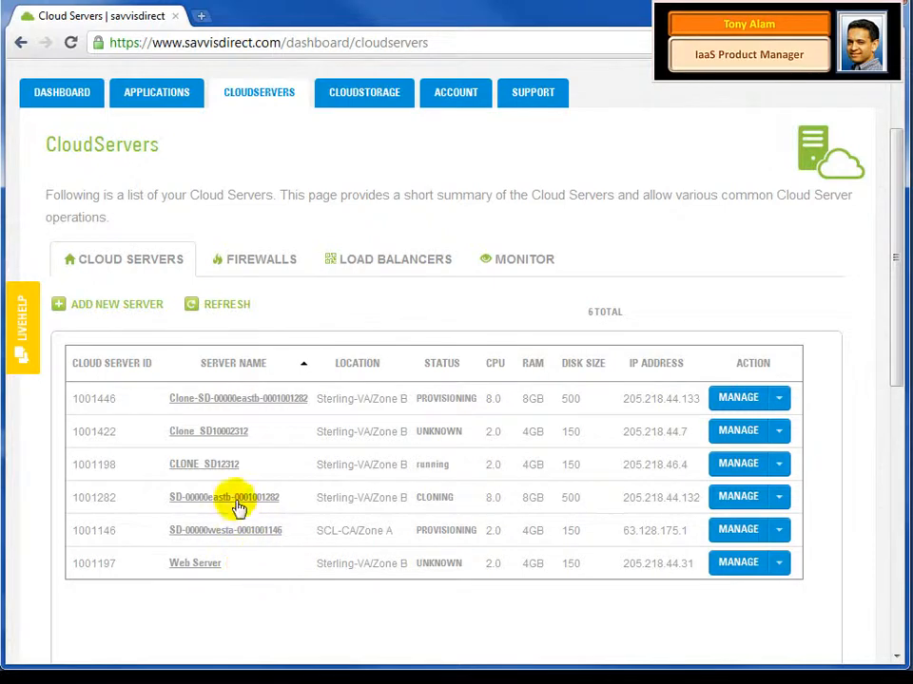
Rename the CLONE_SD12312 cloud server to "Web Server 2" and close its server details.
{"action": "left_click", "coordinate": [233, 474]}
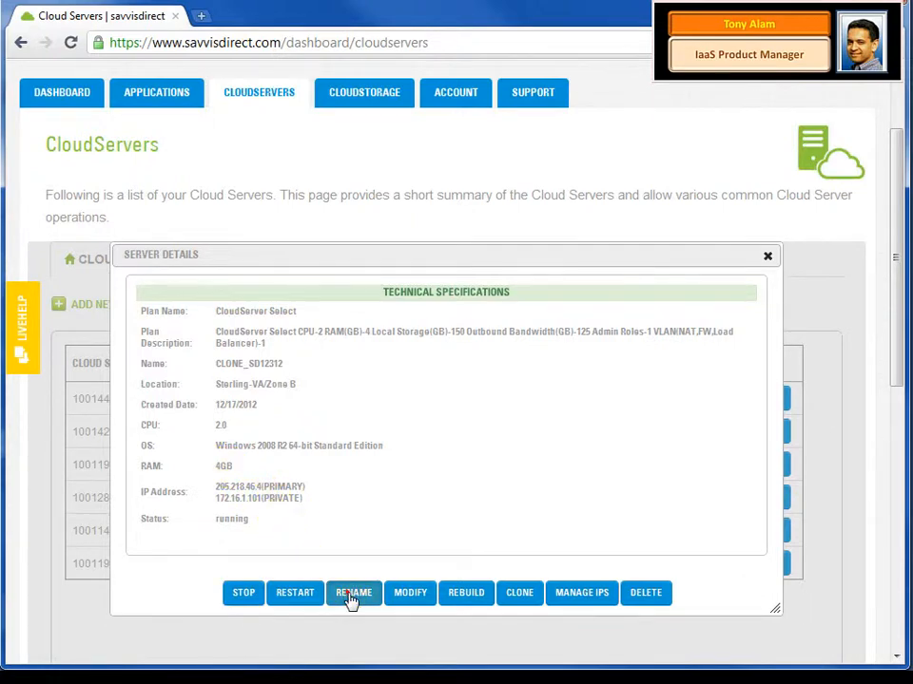
{"action": "left_click", "coordinate": [351, 594]}
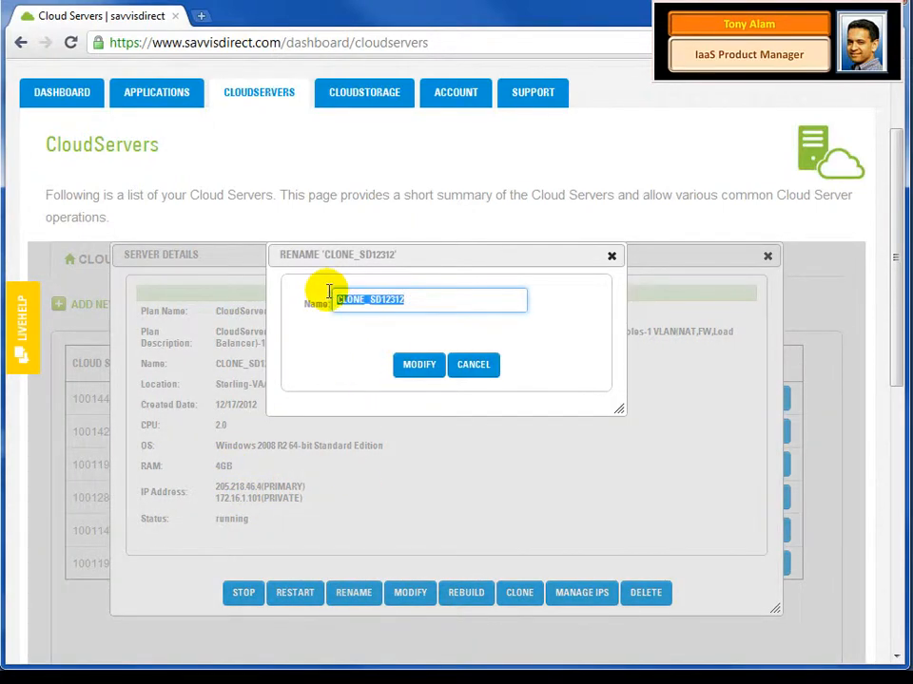
{"action": "type", "text": "Web "}
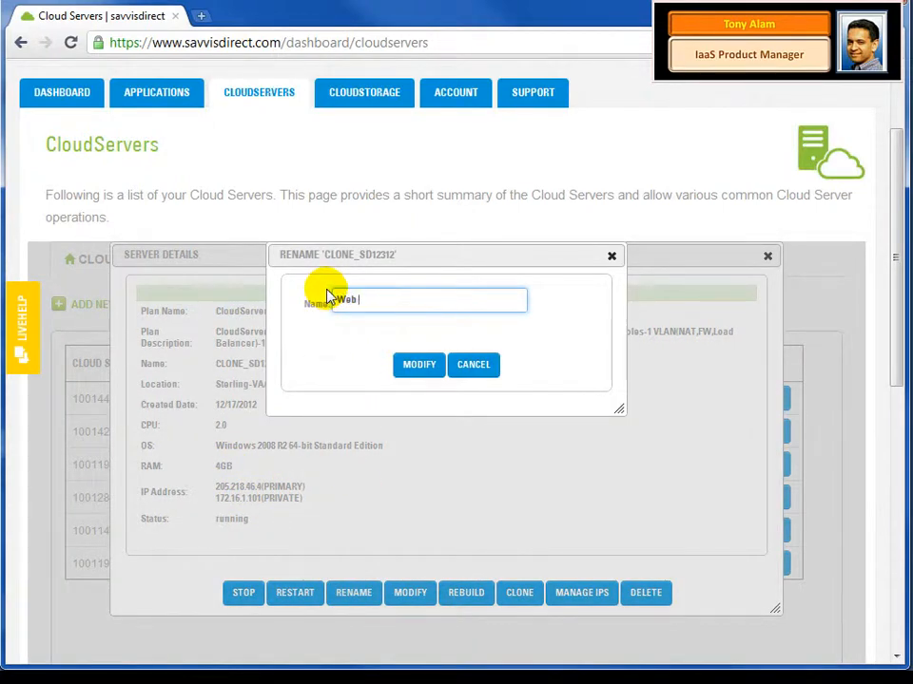
{"action": "type", "text": "Server 2"}
{"action": "left_click", "coordinate": [408, 363]}
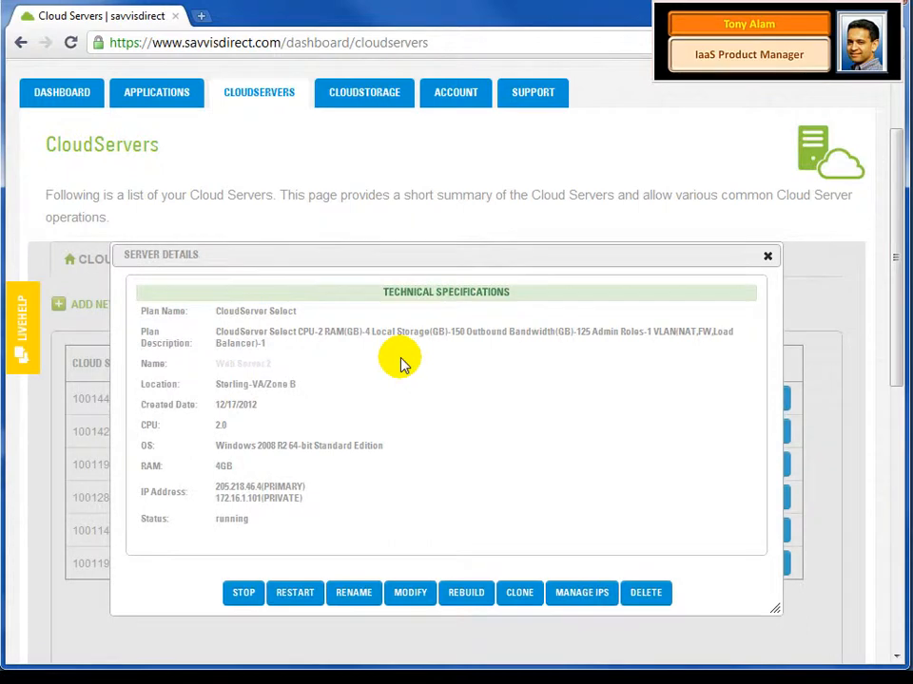
{"action": "left_click", "coordinate": [767, 256]}
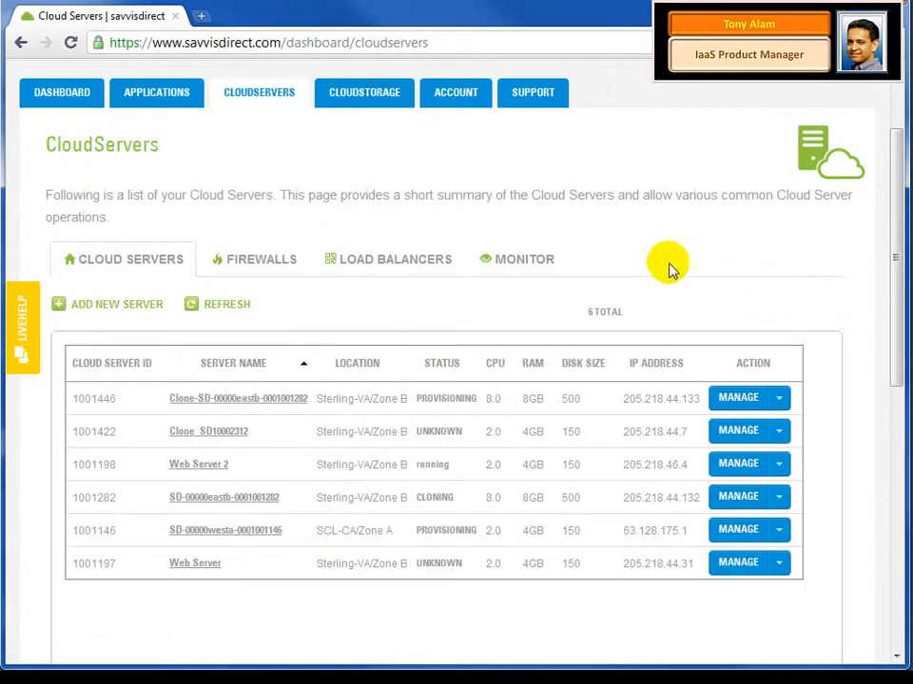
Create a new load balancer in the Sterling-VA/Zone B zone and refresh the load balancer list to update its status.
{"action": "left_click", "coordinate": [433, 267]}
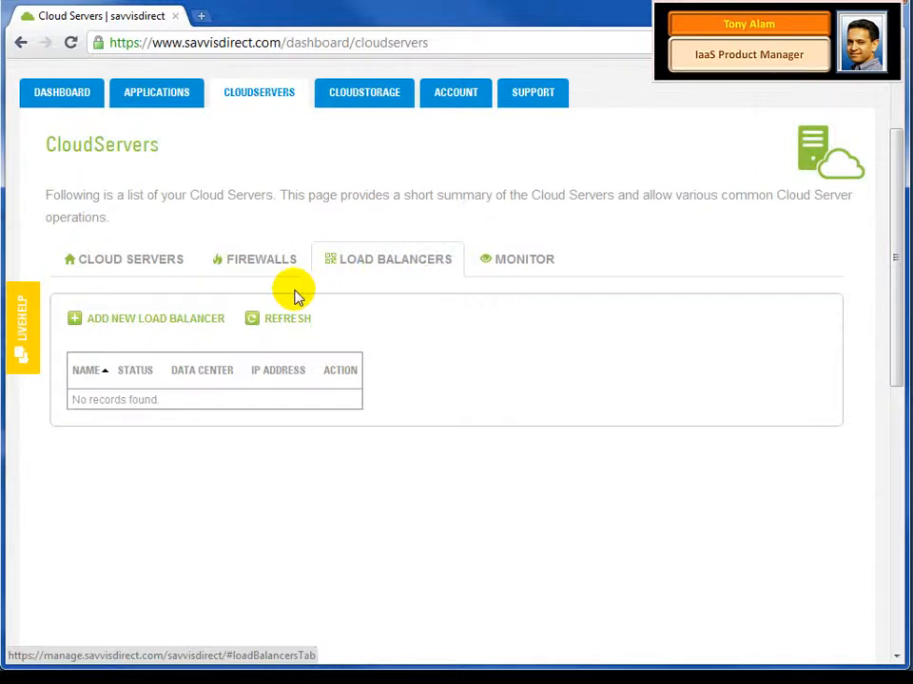
{"action": "left_click", "coordinate": [194, 326]}
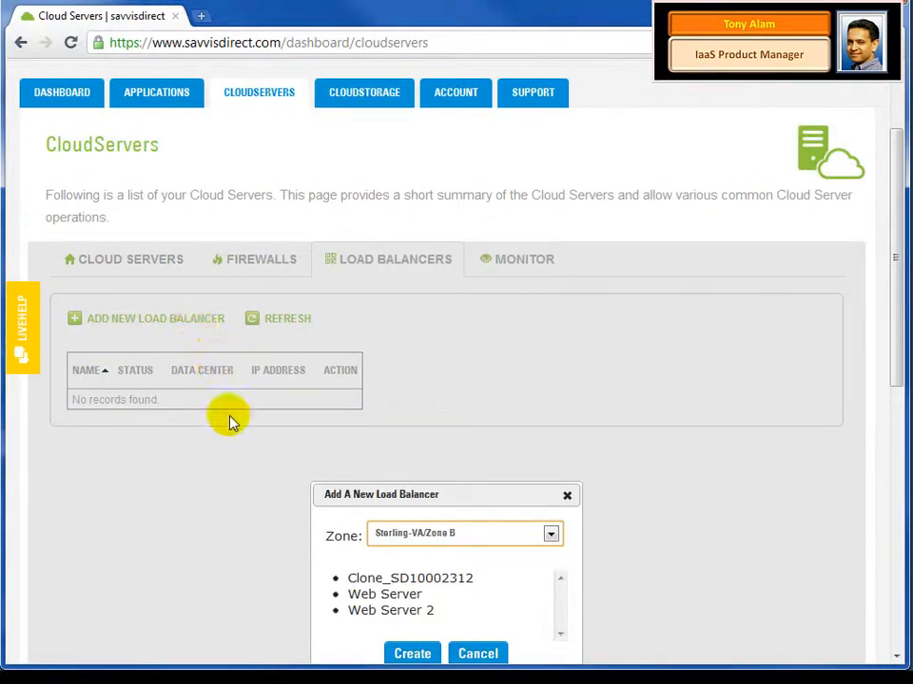
{"action": "left_click", "coordinate": [404, 654]}
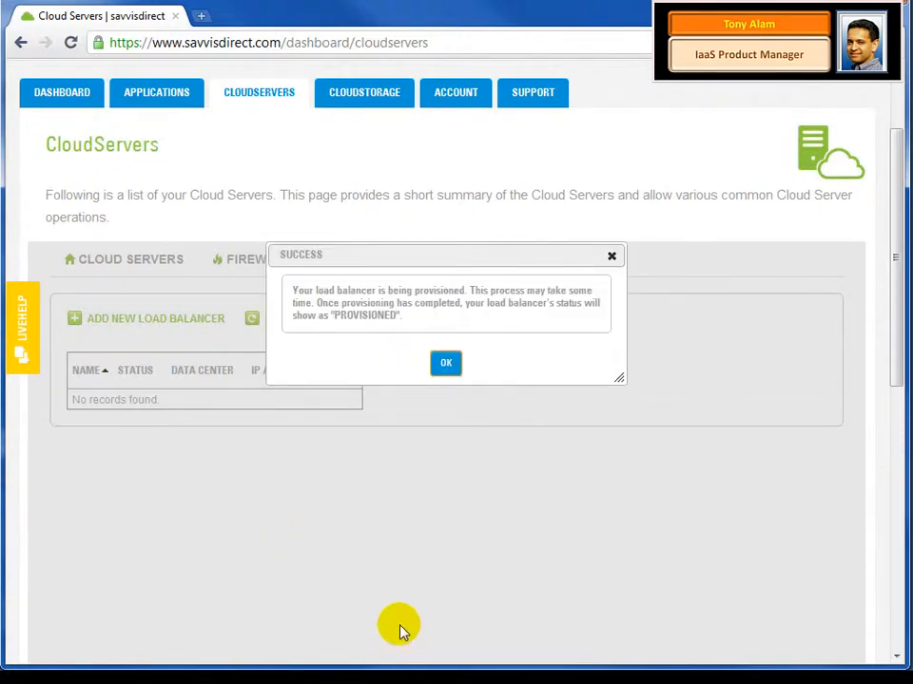
{"action": "left_click", "coordinate": [446, 365]}
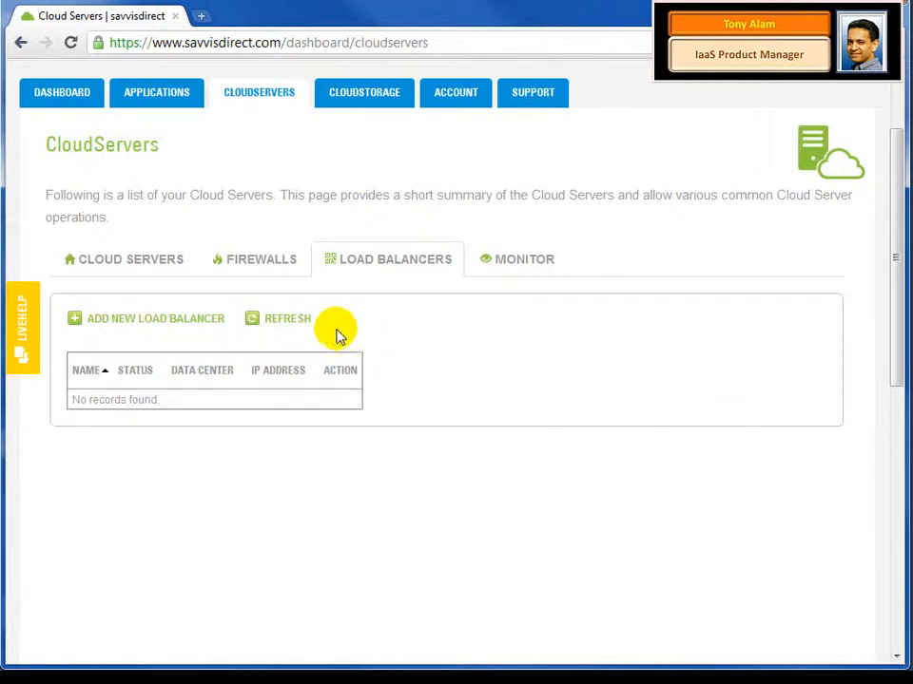
{"action": "left_click", "coordinate": [303, 321]}
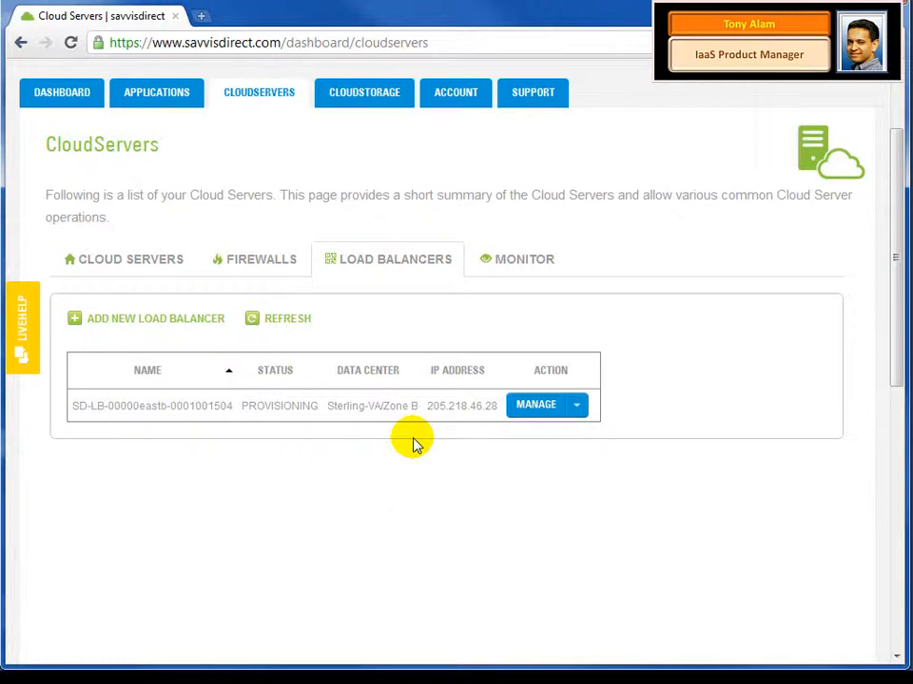
{"action": "left_click", "coordinate": [306, 324]}
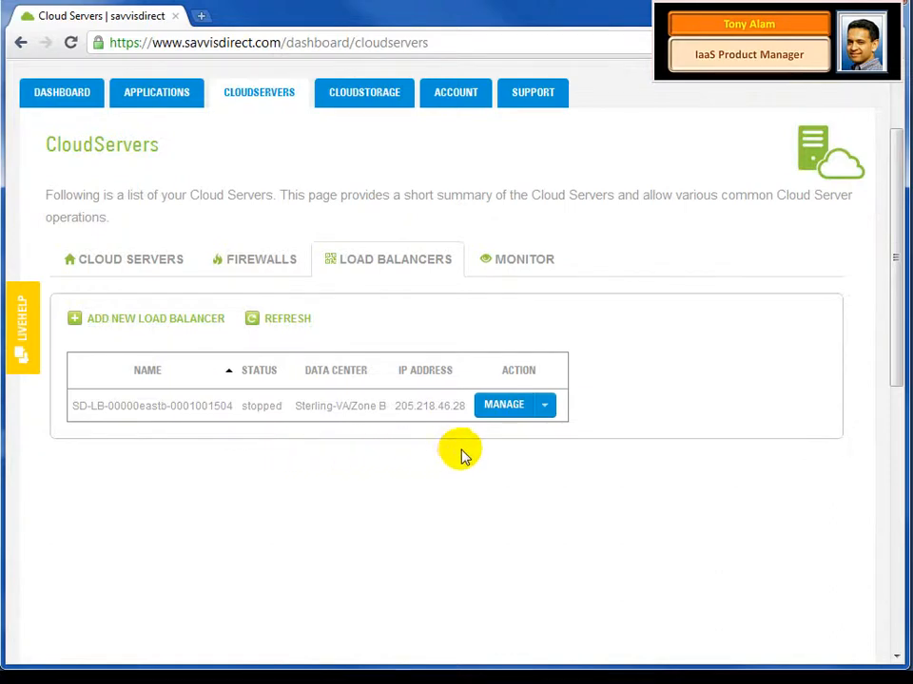
Try to start the new load balancer before any rule is configured.
{"action": "left_click", "coordinate": [546, 406]}
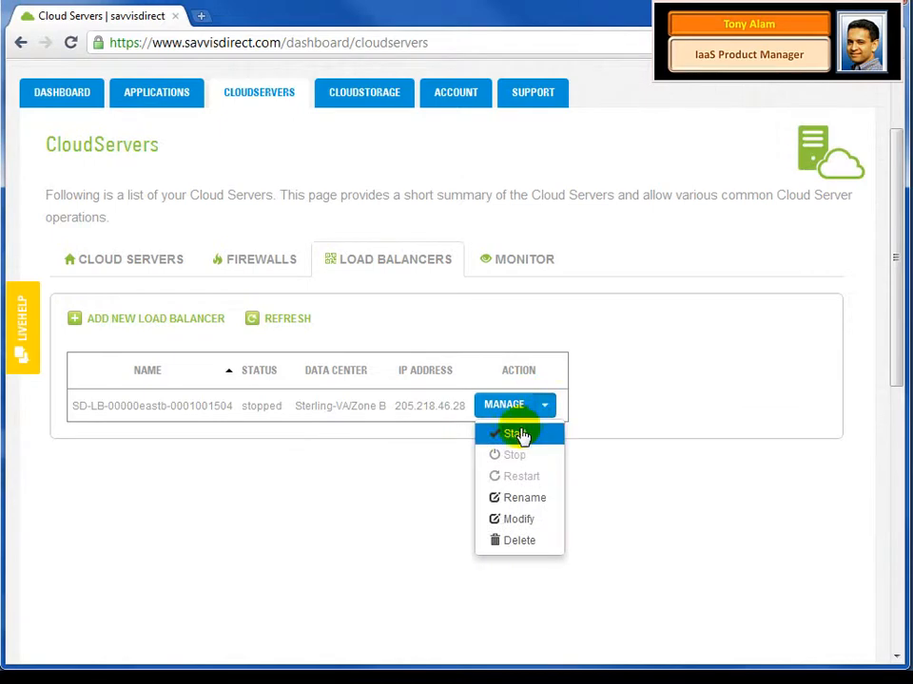
{"action": "left_click", "coordinate": [518, 432]}
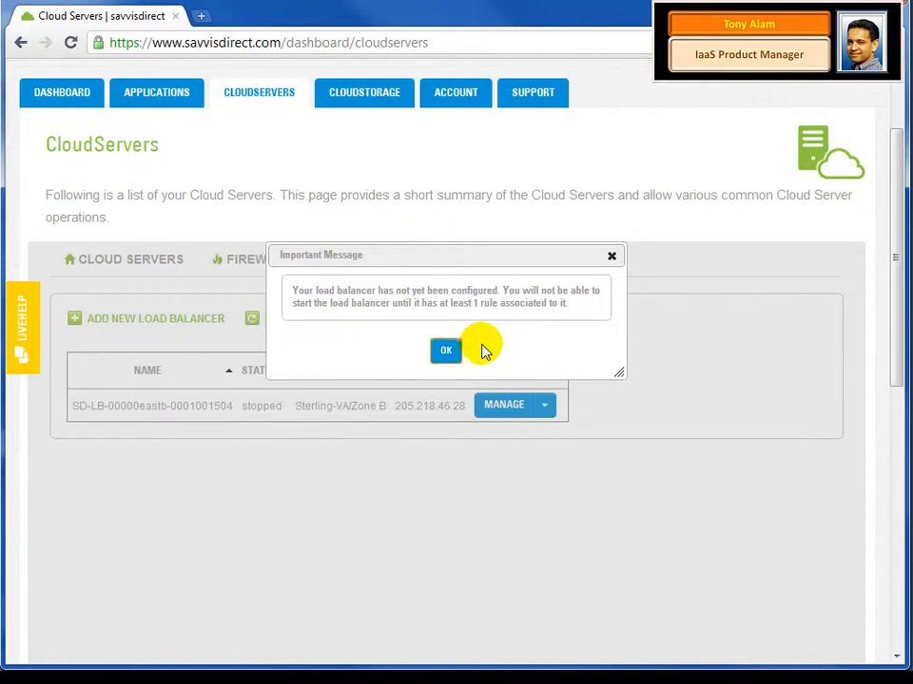
{"action": "left_click", "coordinate": [446, 352]}
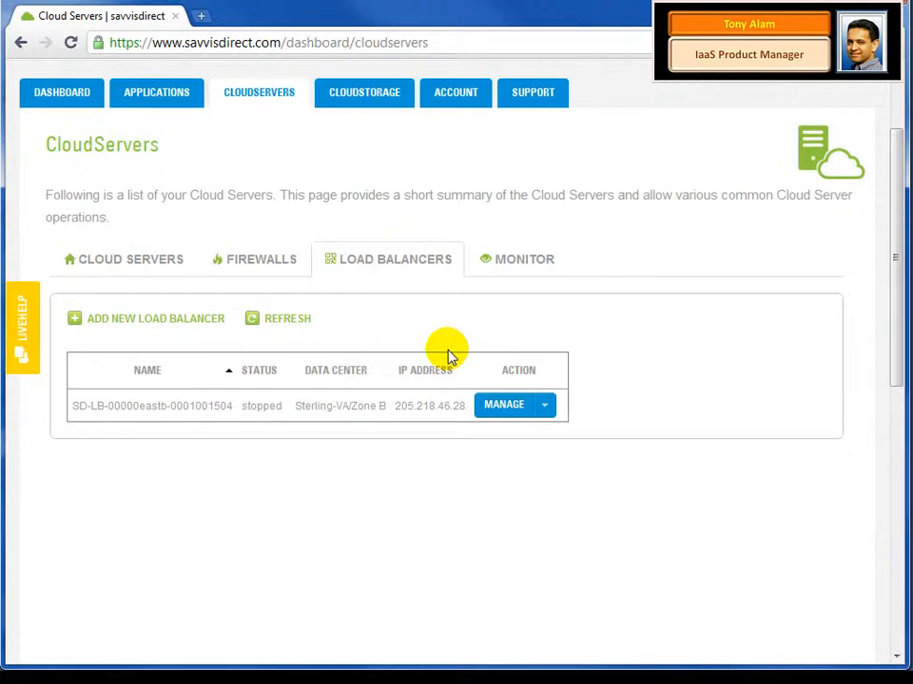
Add a rule to the load balancer using HTTP on port 80 with the Round Robin algorithm.
{"action": "left_click", "coordinate": [514, 407]}
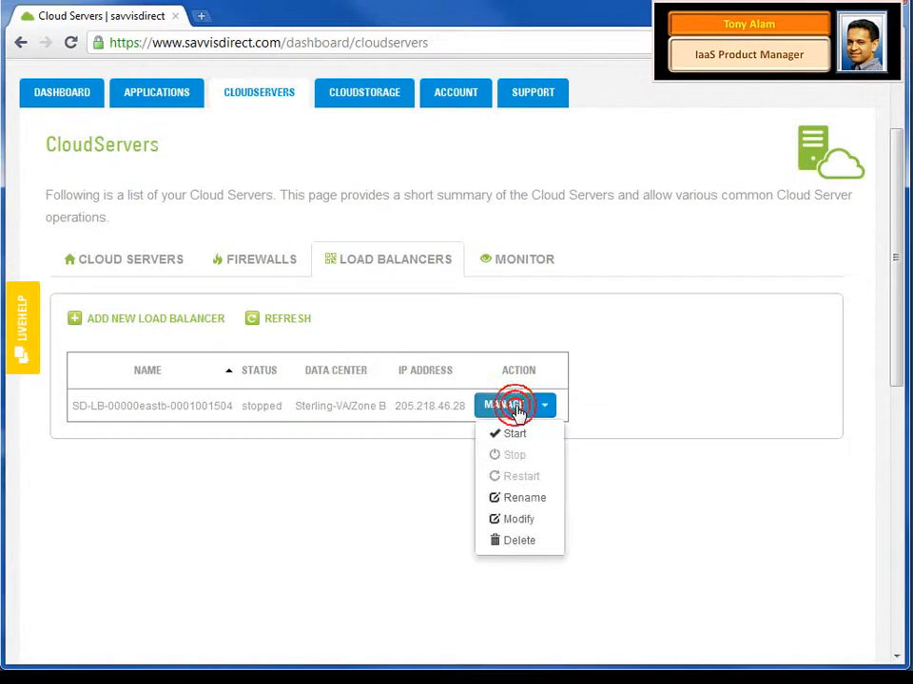
{"action": "left_click", "coordinate": [506, 520]}
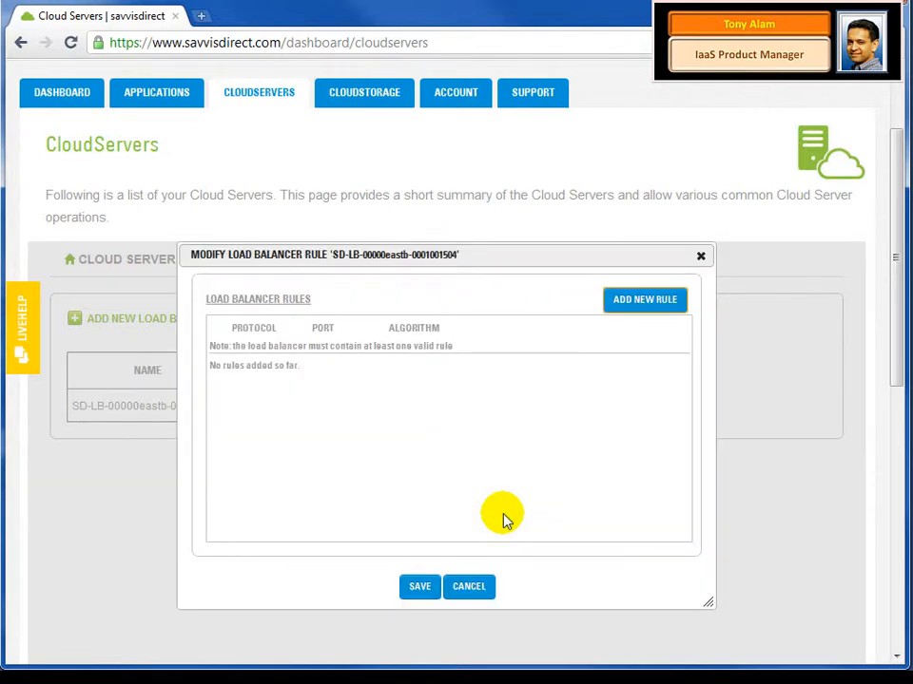
{"action": "left_click", "coordinate": [636, 313]}
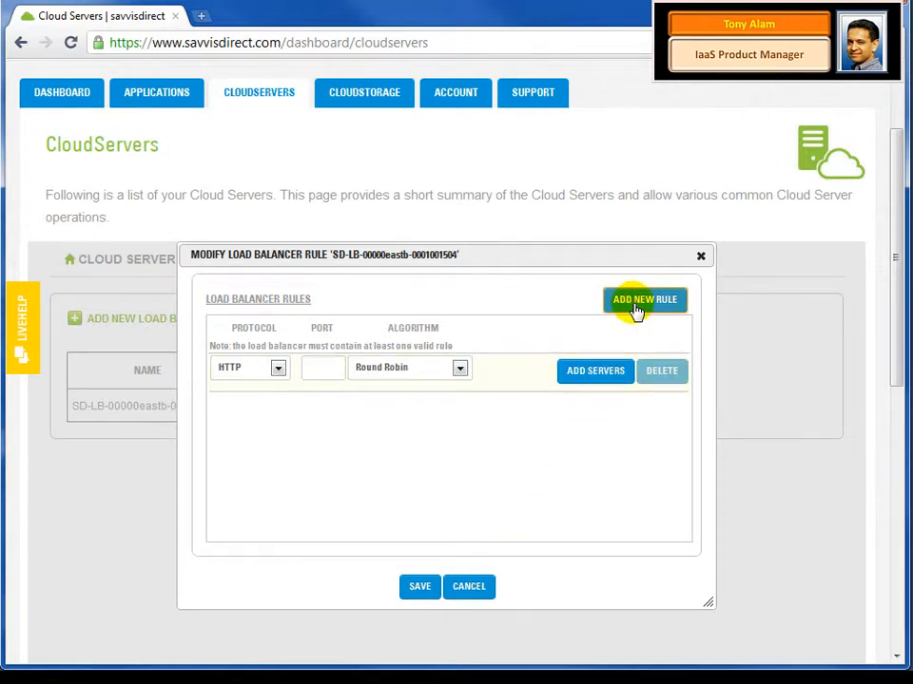
{"action": "left_click", "coordinate": [333, 367]}
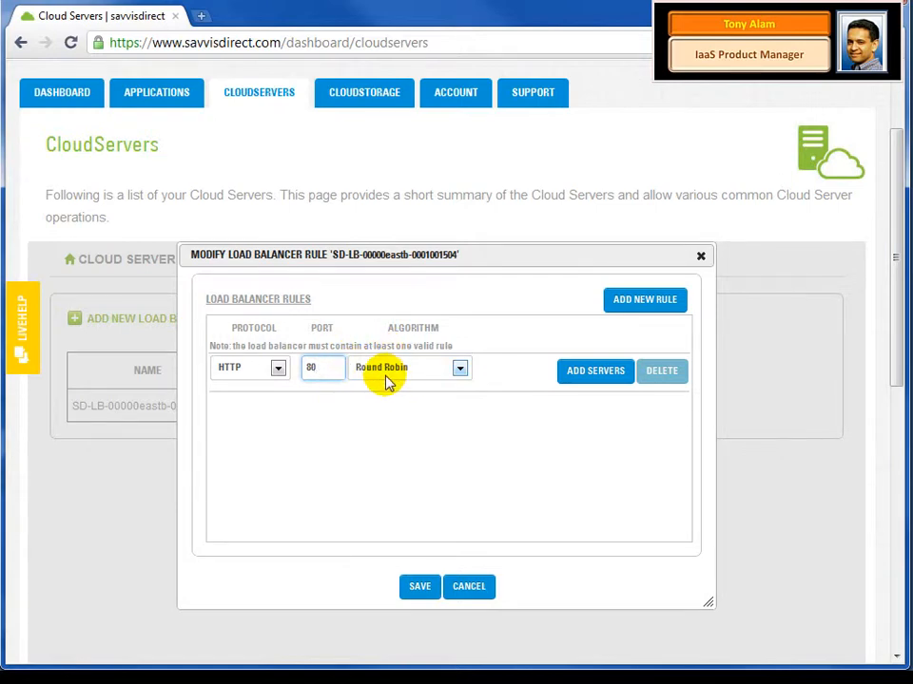
Add the servers Web Server and Web Server 2 to the HTTP load balancer rule.
{"action": "left_click", "coordinate": [573, 379]}
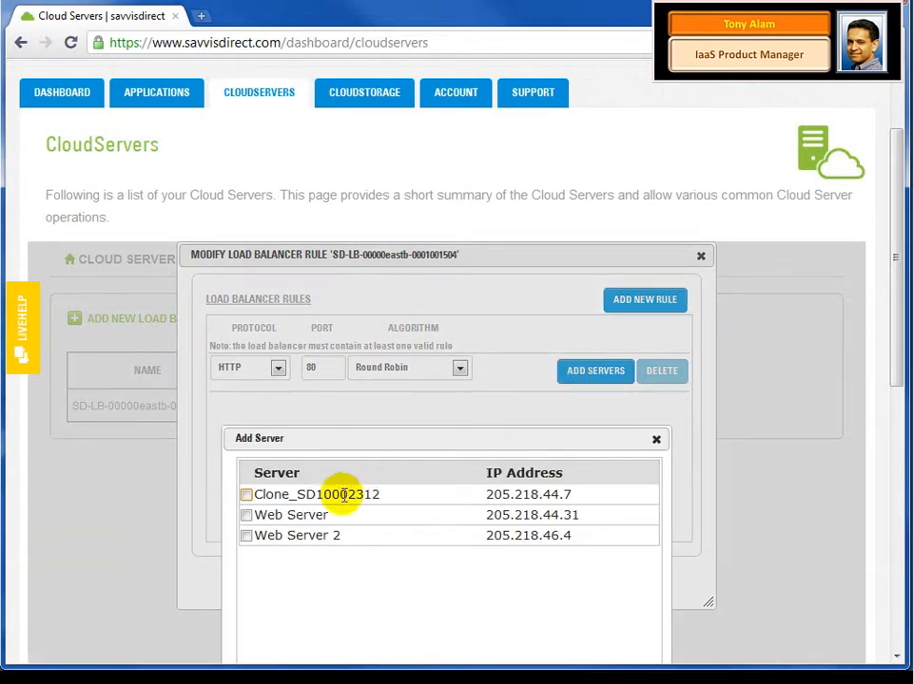
{"action": "left_click", "coordinate": [248, 515]}
{"action": "left_click", "coordinate": [247, 537]}
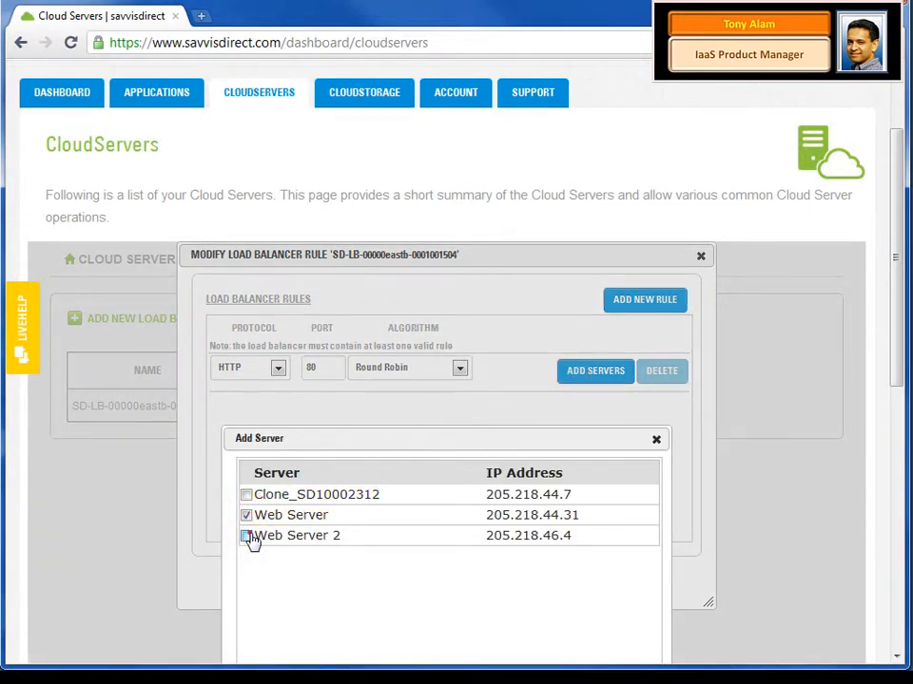
{"action": "scroll", "coordinate": [256, 542], "scroll_direction": "down", "scroll_amount": 1}
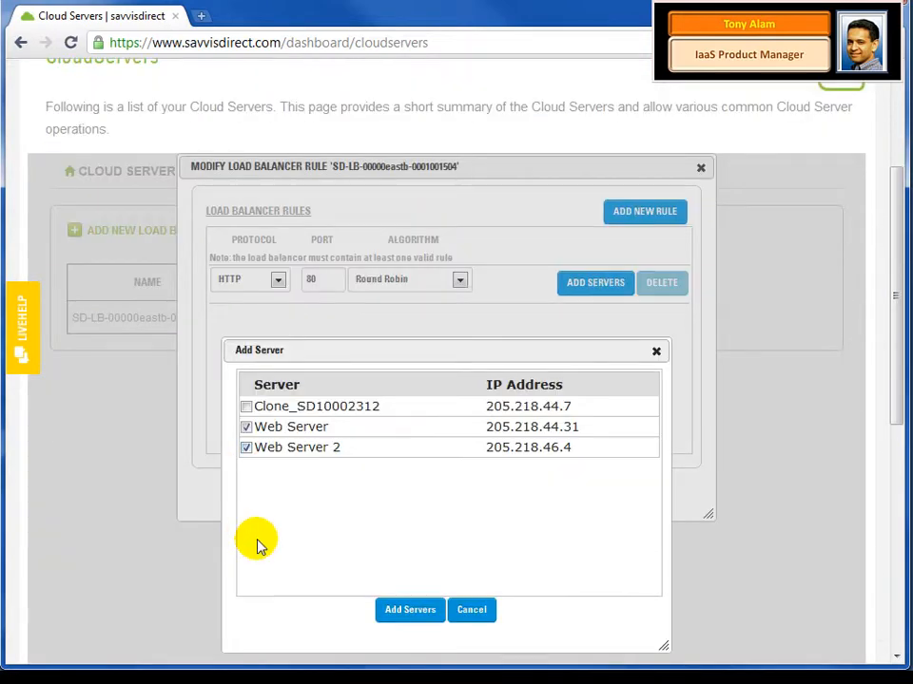
{"action": "left_click", "coordinate": [410, 613]}
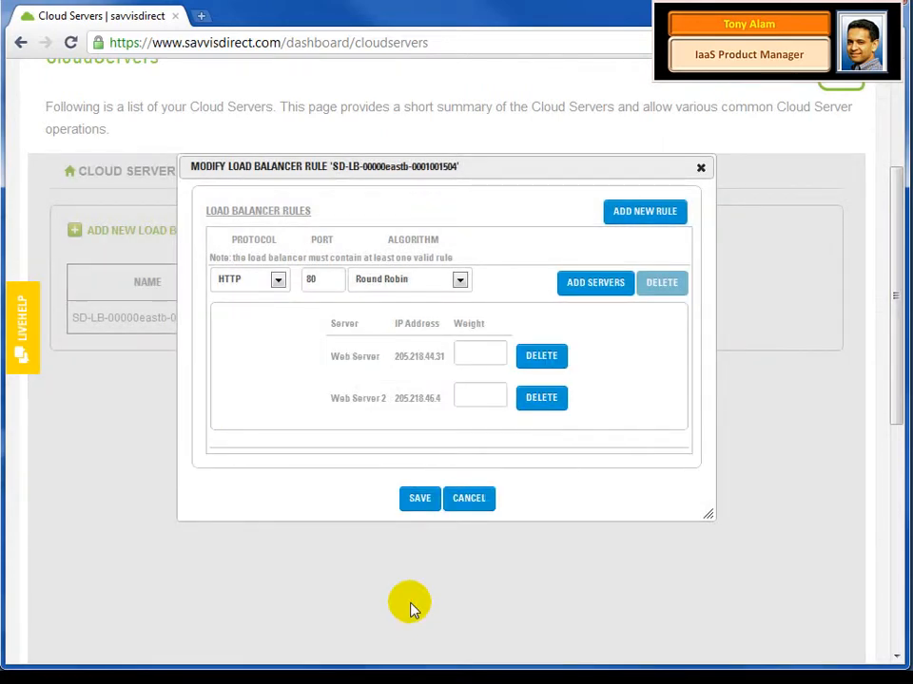
Set the weight of both Web Server and Web Server 2 to 1, save the load balancer rule and refresh the list.
{"action": "left_click", "coordinate": [483, 355]}
{"action": "type", "text": "1"}
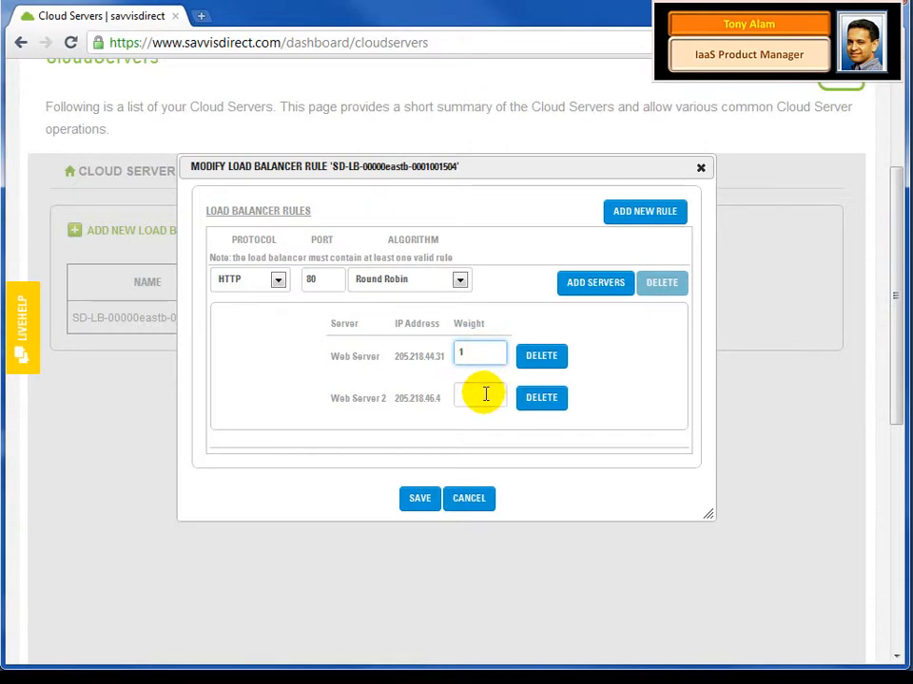
{"action": "left_click", "coordinate": [483, 394]}
{"action": "type", "text": "1"}
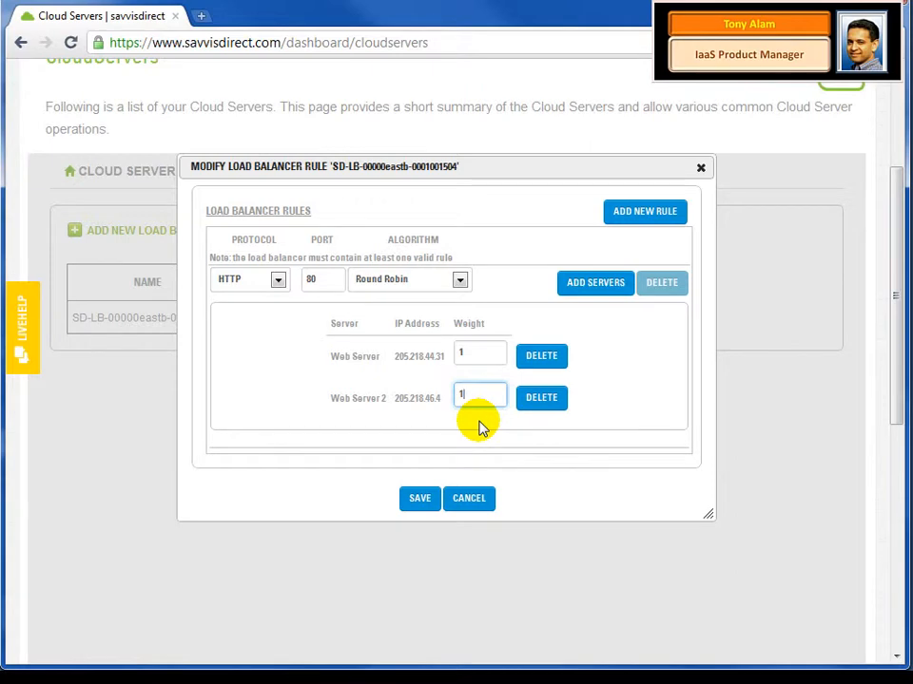
{"action": "left_click", "coordinate": [421, 500]}
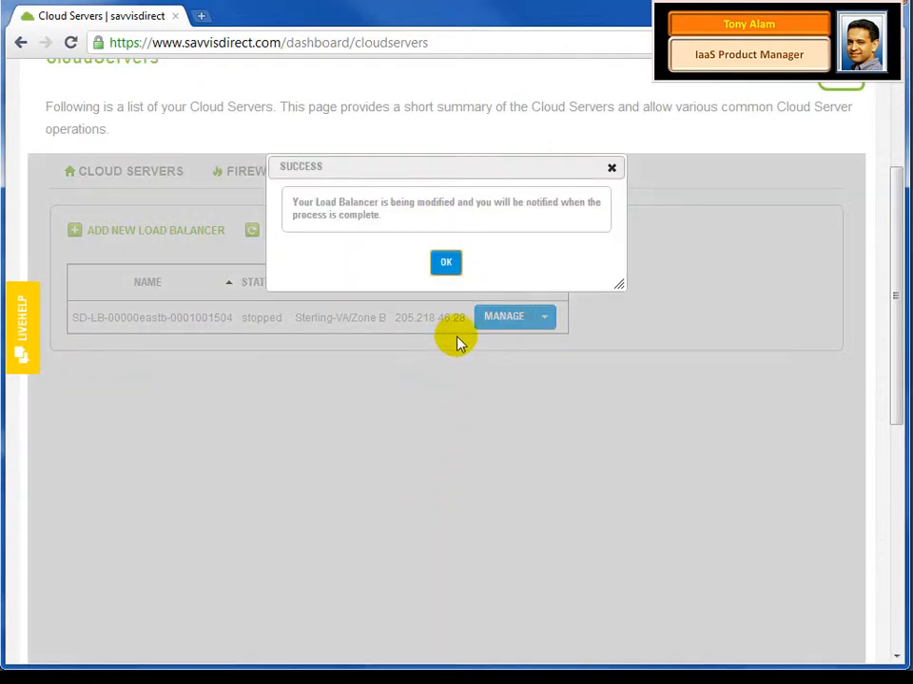
{"action": "left_click", "coordinate": [446, 262]}
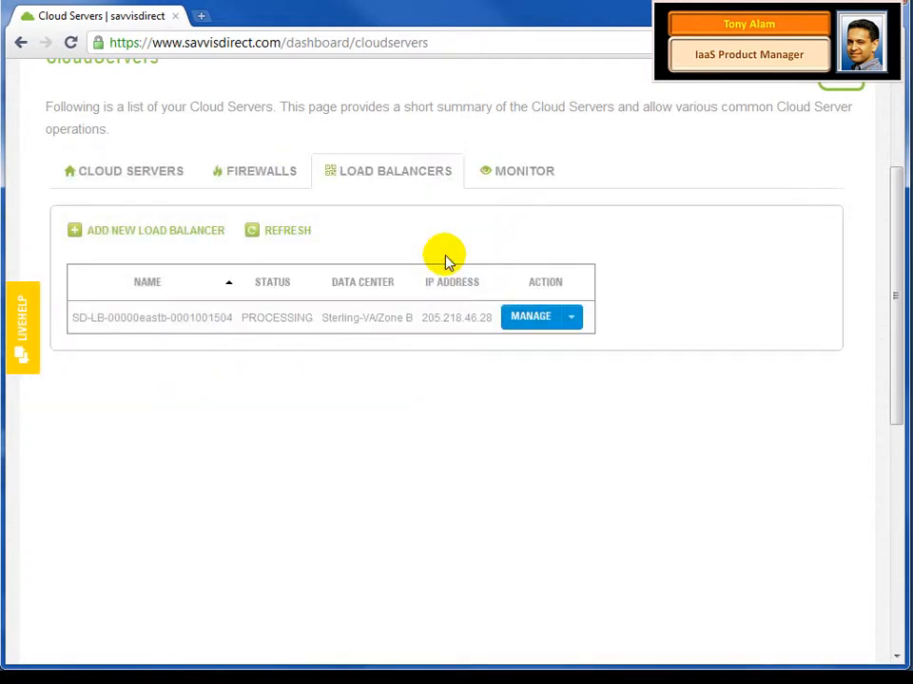
{"action": "left_click", "coordinate": [297, 237]}
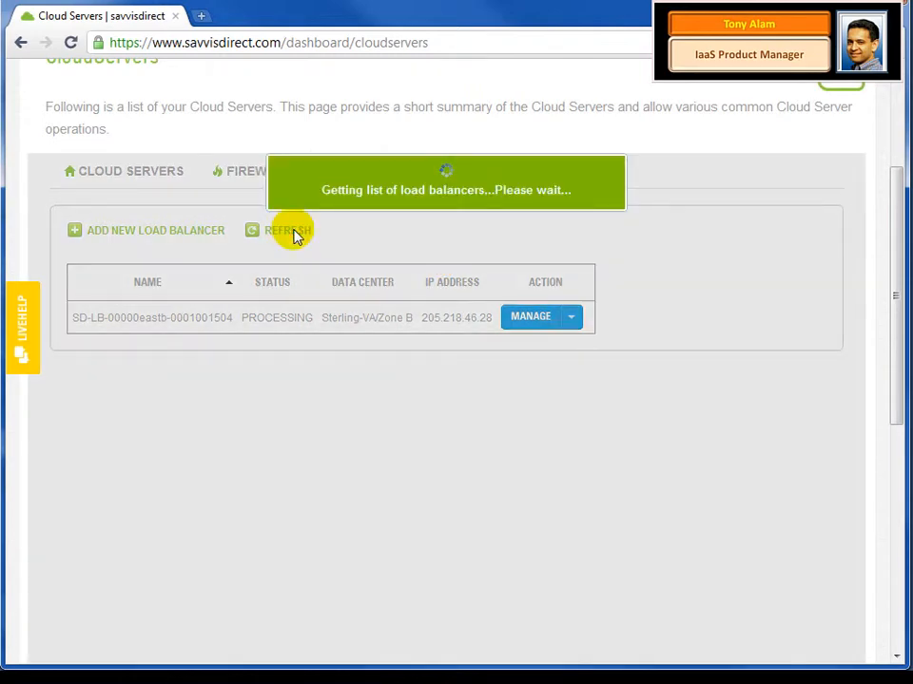